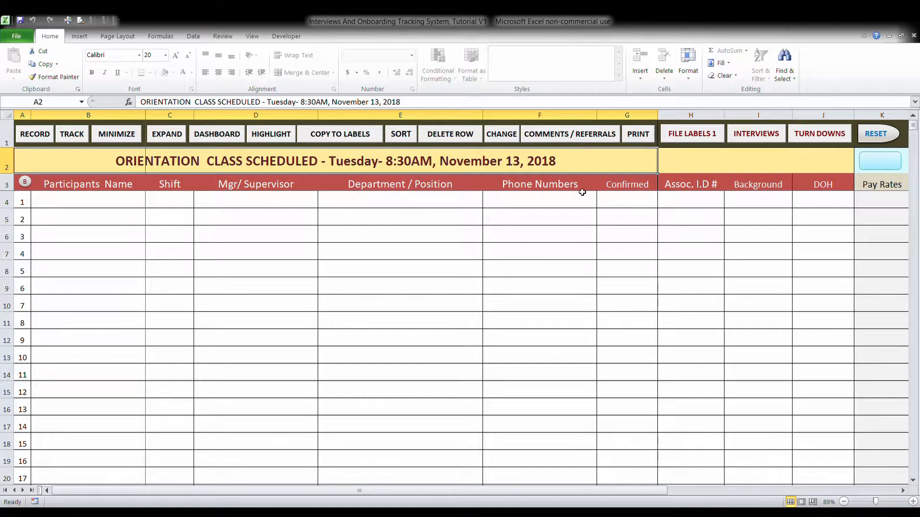
# - Go to the Interview Schedule sheet with its four applicant entries for 10/27/18 and 10/29/18
pyautogui.click(755, 138)
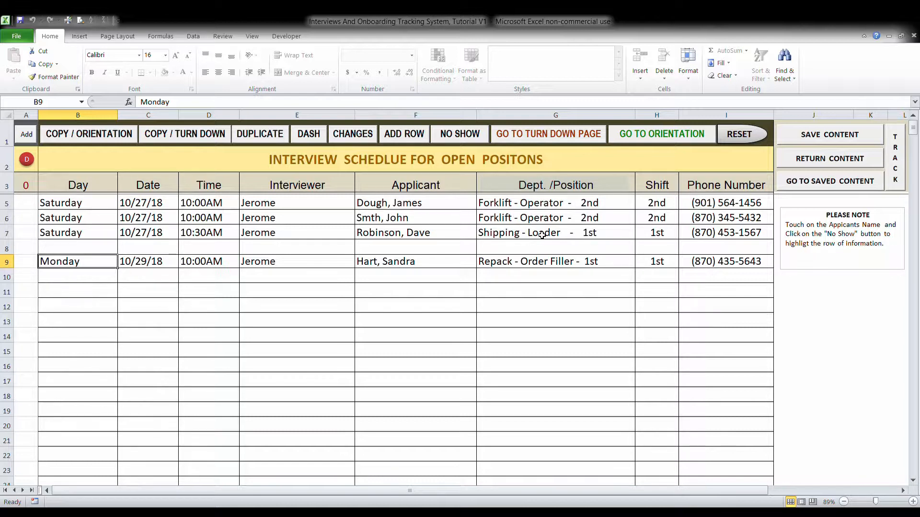
# - Copy the applicants in rows 6, 7 and 9 to the orientation class, turning those rows green
pyautogui.click(441, 221)
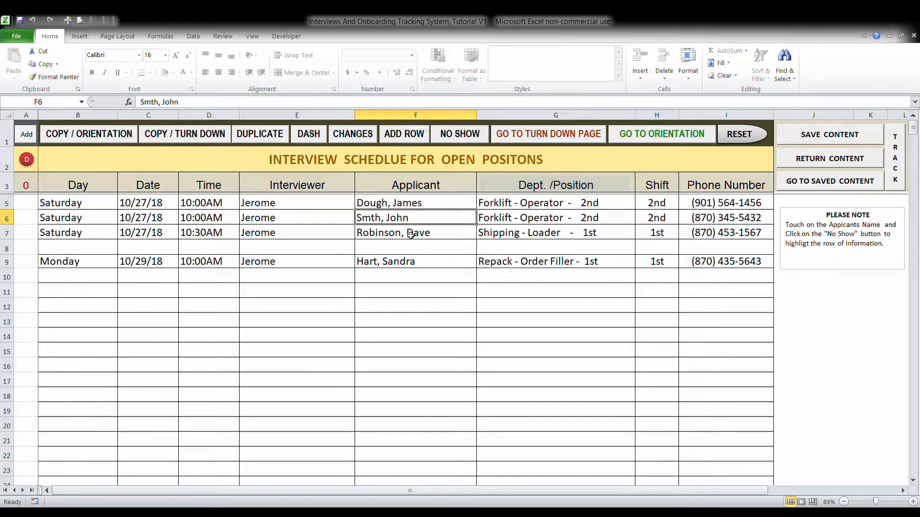
pyautogui.click(668, 141)
pyautogui.click(112, 207)
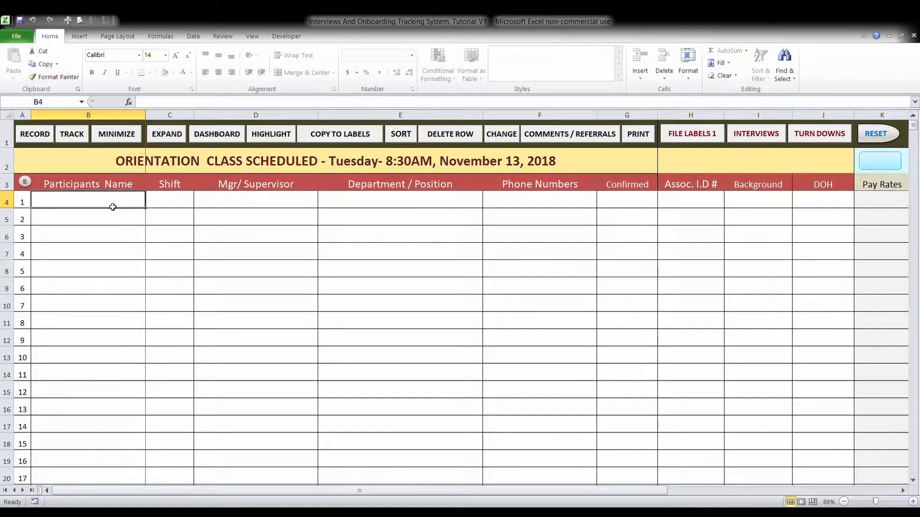
pyautogui.click(745, 140)
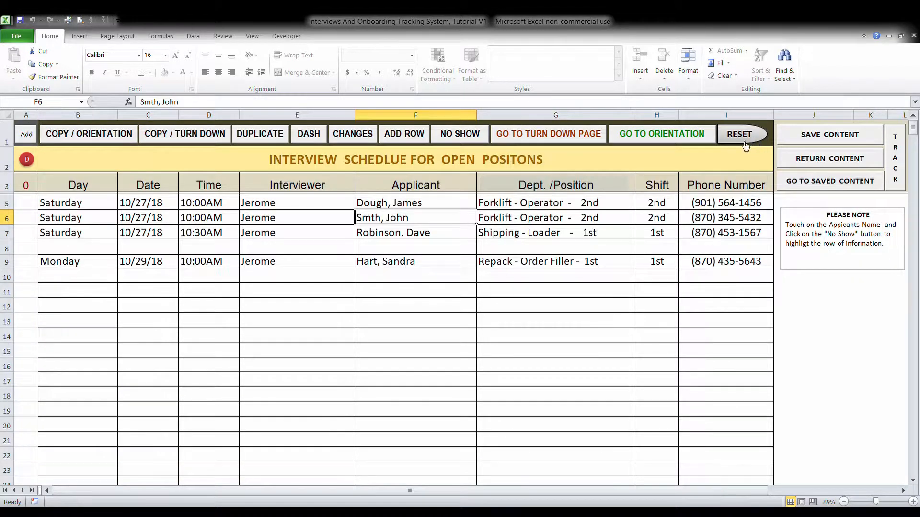
pyautogui.click(99, 139)
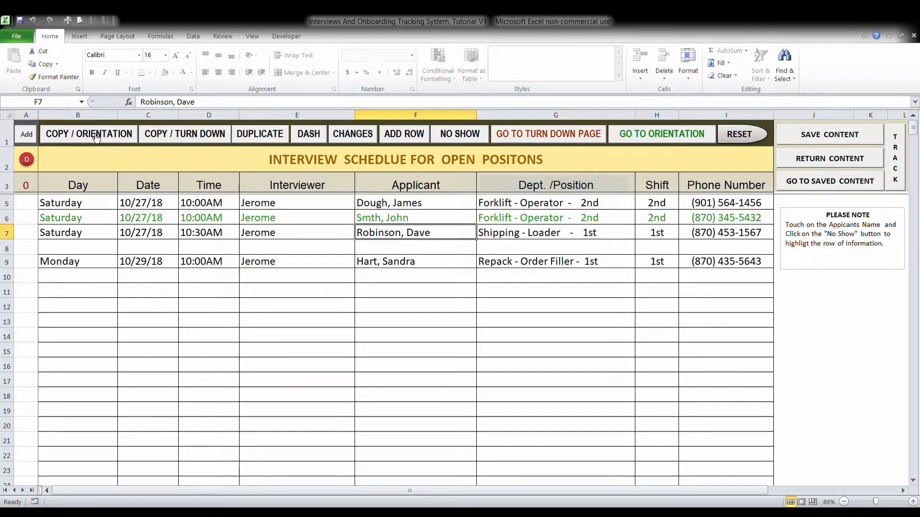
pyautogui.click(99, 138)
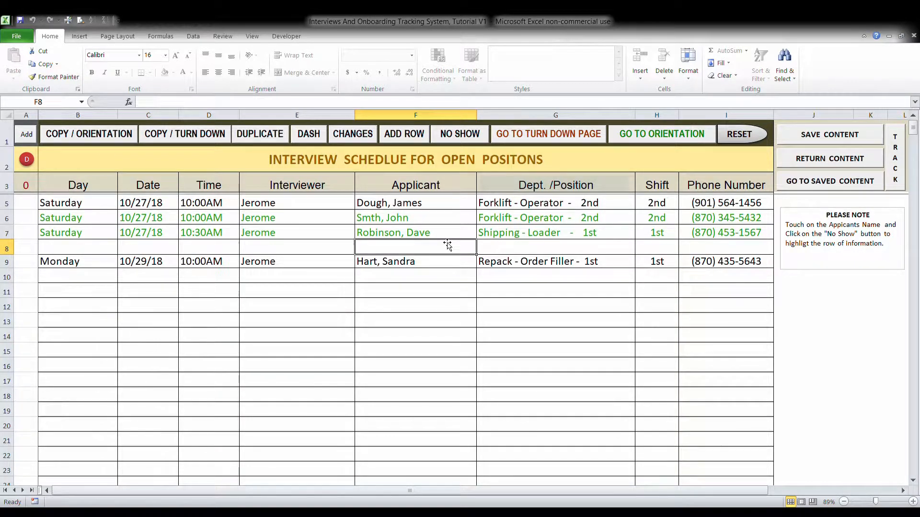
pyautogui.click(437, 266)
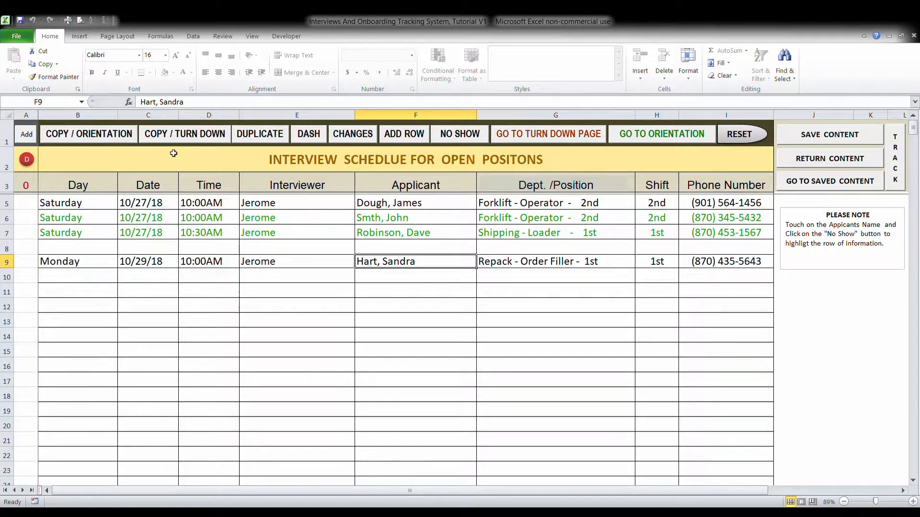
pyautogui.click(128, 139)
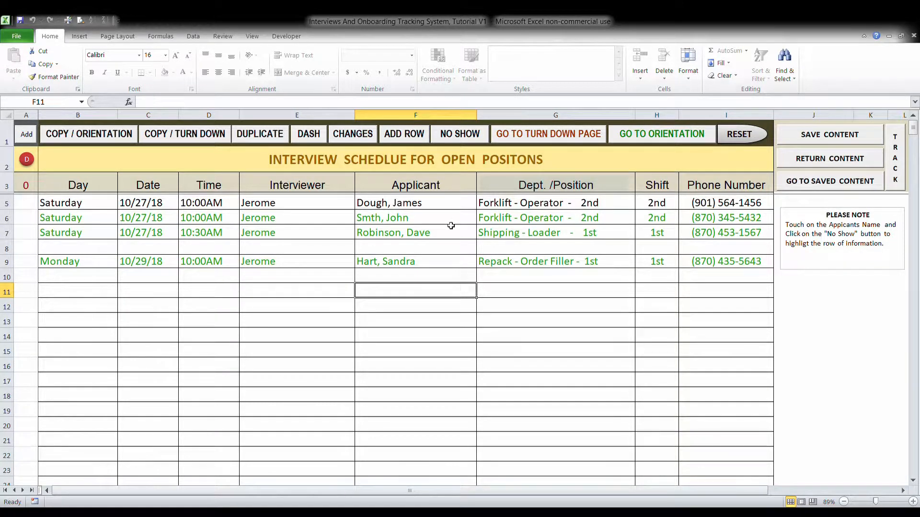
# - On the orientation sheet, set the three participants' shifts to 2nd, 1st and 1st
pyautogui.click(646, 138)
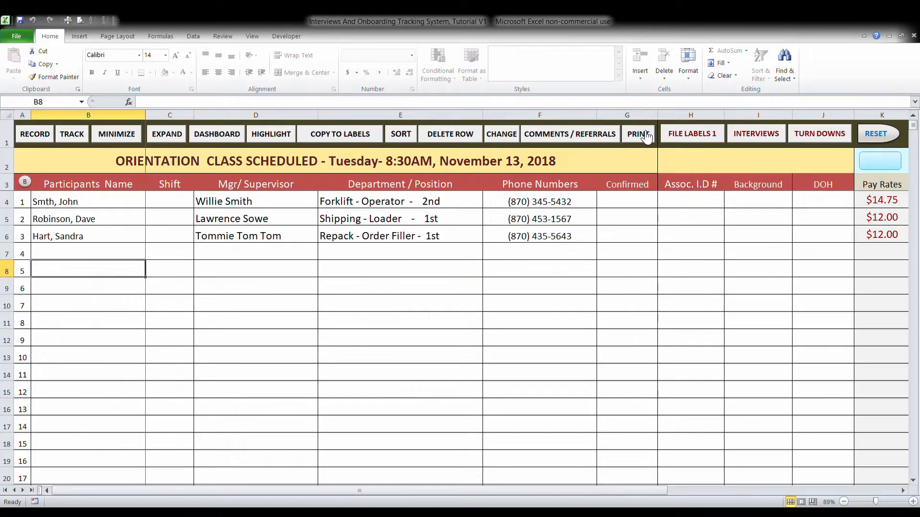
pyautogui.click(165, 207)
pyautogui.click(197, 203)
pyautogui.click(191, 222)
pyautogui.click(191, 221)
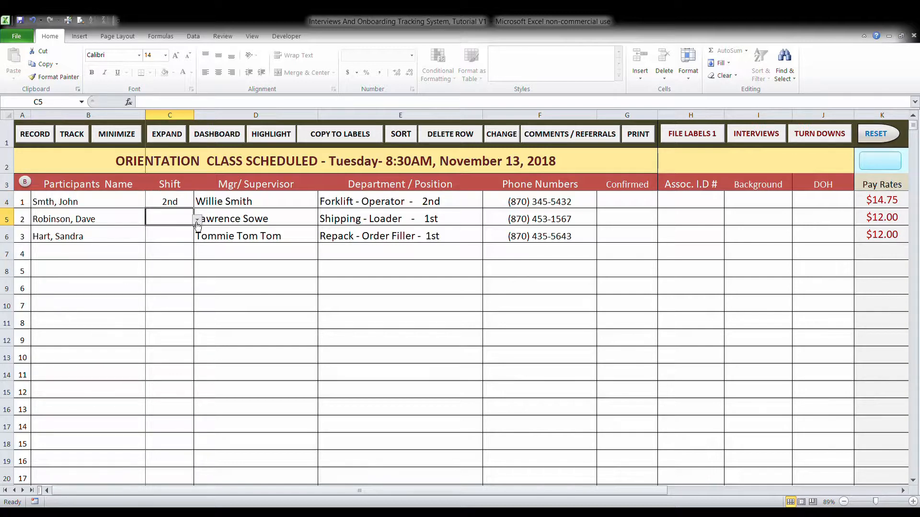
pyautogui.click(196, 219)
pyautogui.click(191, 231)
pyautogui.click(191, 237)
pyautogui.click(197, 238)
pyautogui.click(188, 251)
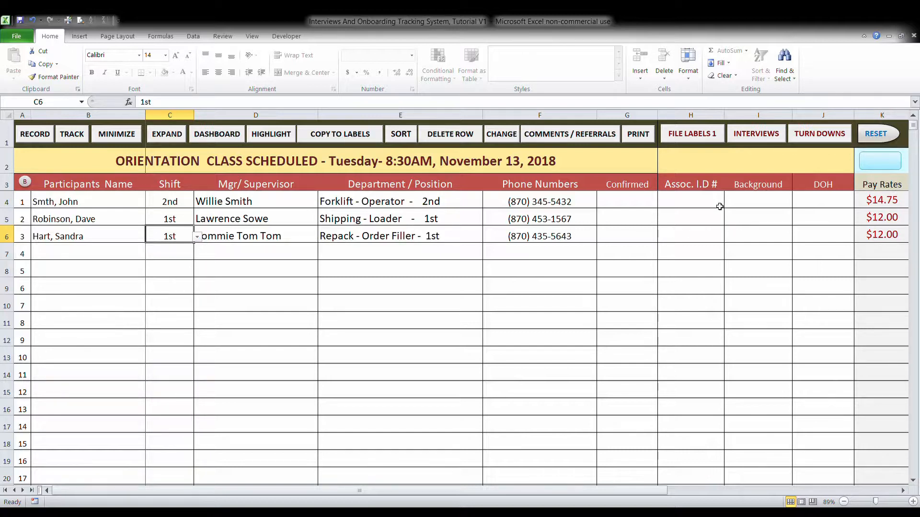
# - Mark all three participants Confirmed YES
pyautogui.click(638, 207)
pyautogui.click(662, 205)
pyautogui.click(656, 212)
pyautogui.click(651, 215)
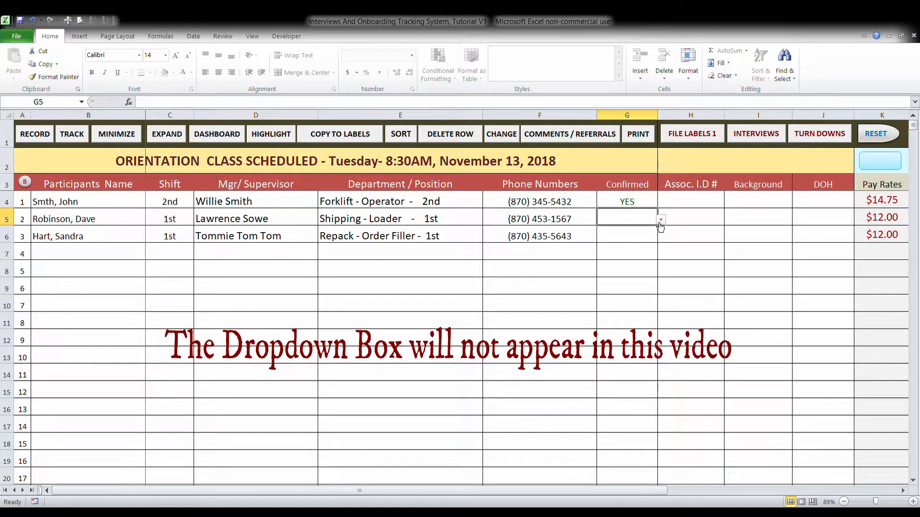
pyautogui.click(653, 233)
pyautogui.click(649, 234)
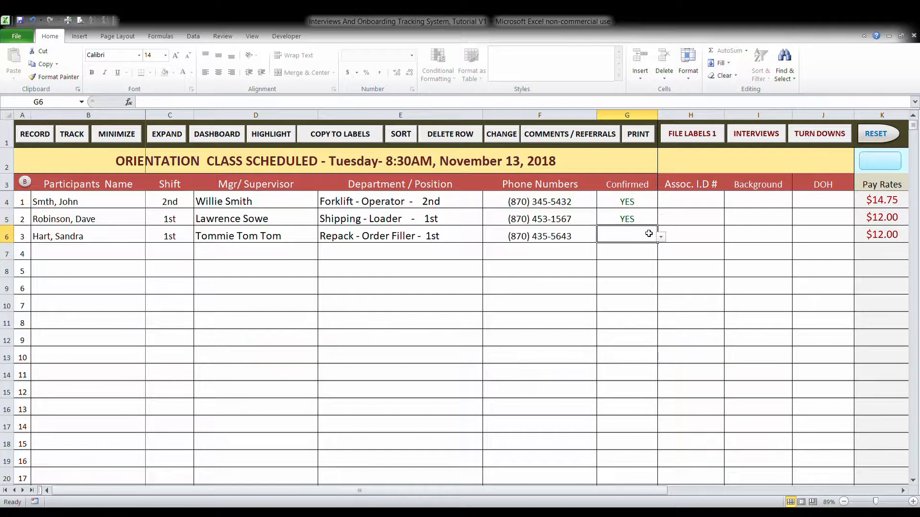
pyautogui.click(661, 238)
pyautogui.click(649, 249)
# - Set the Background status of all three participants to Approved
pyautogui.click(772, 202)
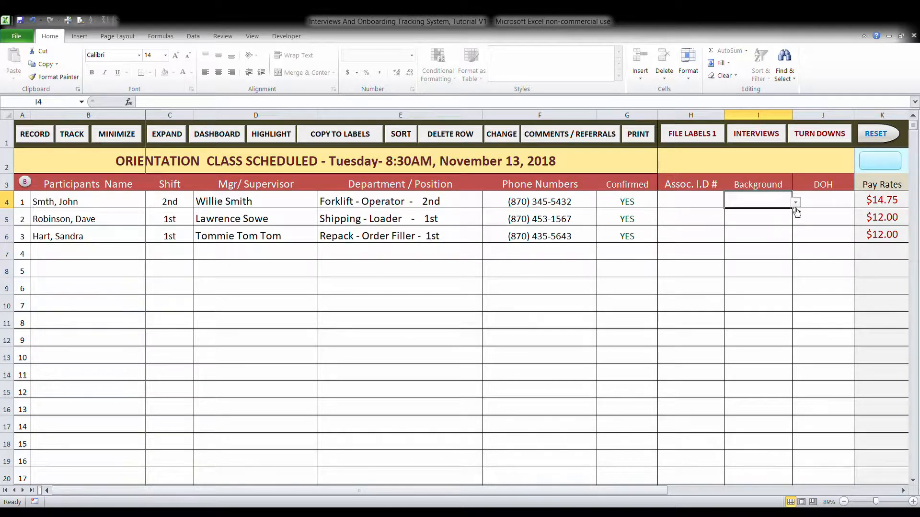
pyautogui.click(796, 202)
pyautogui.click(789, 215)
pyautogui.click(797, 203)
pyautogui.click(783, 221)
pyautogui.click(784, 221)
pyautogui.click(796, 219)
pyautogui.click(781, 237)
pyautogui.click(794, 238)
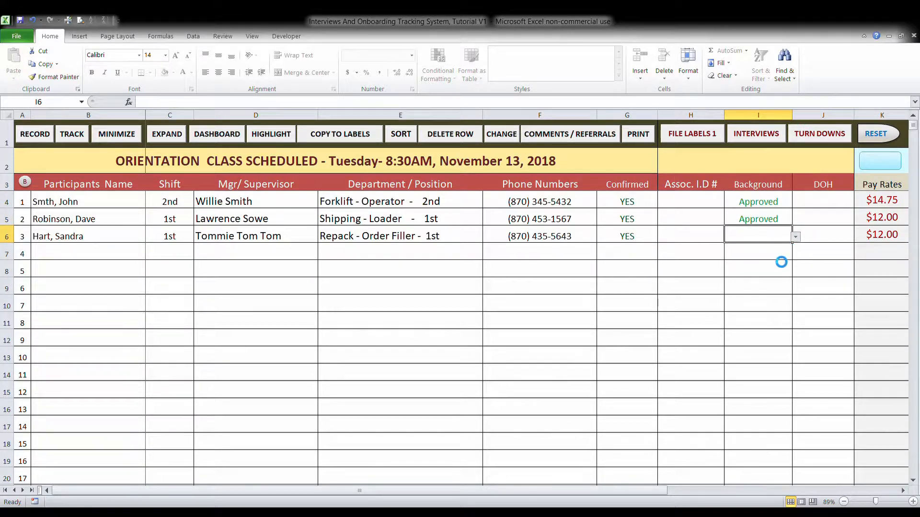
pyautogui.click(780, 259)
pyautogui.click(816, 207)
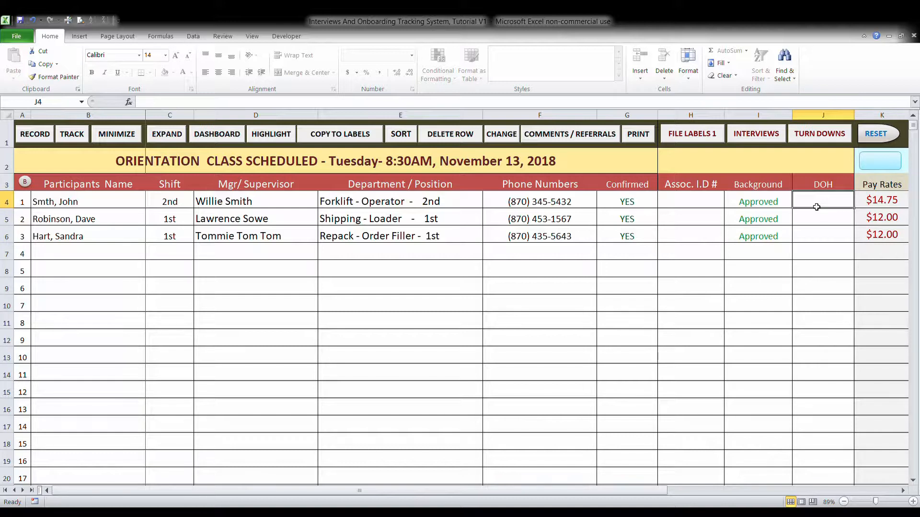
# - Enter 11/13/18 in J4 under DOH so it fills all three participants
pyautogui.write('1')
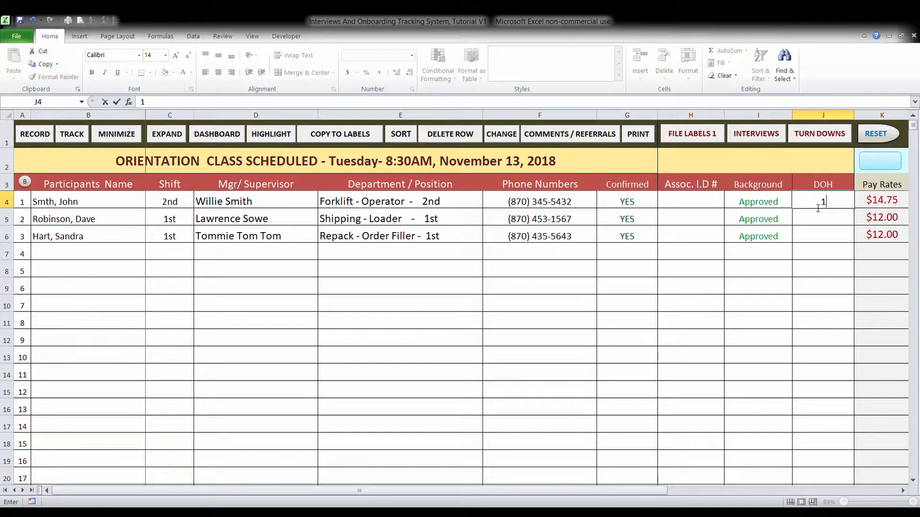
pyautogui.write('/13/18')
pyautogui.click(813, 205)
pyautogui.write('1')
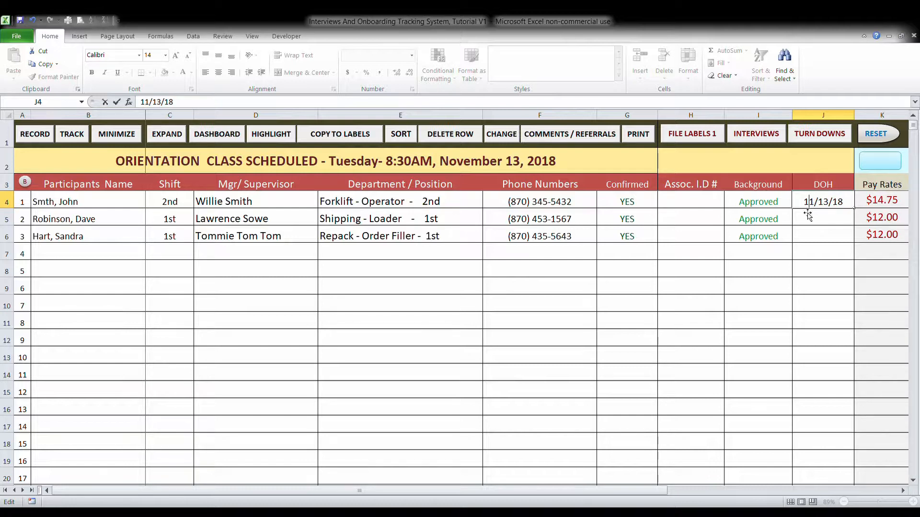
pyautogui.click(833, 186)
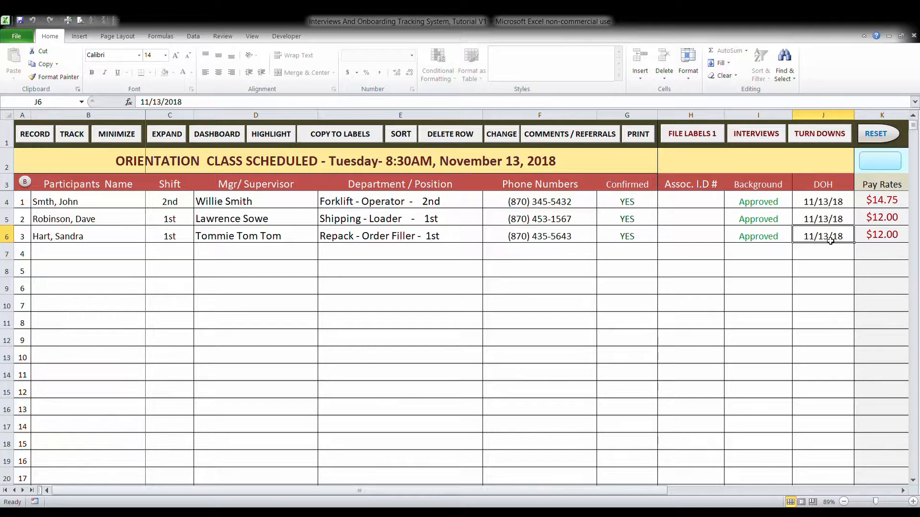
# - Enter each participant's associate ID number in H4, H5 and H6
pyautogui.click(706, 206)
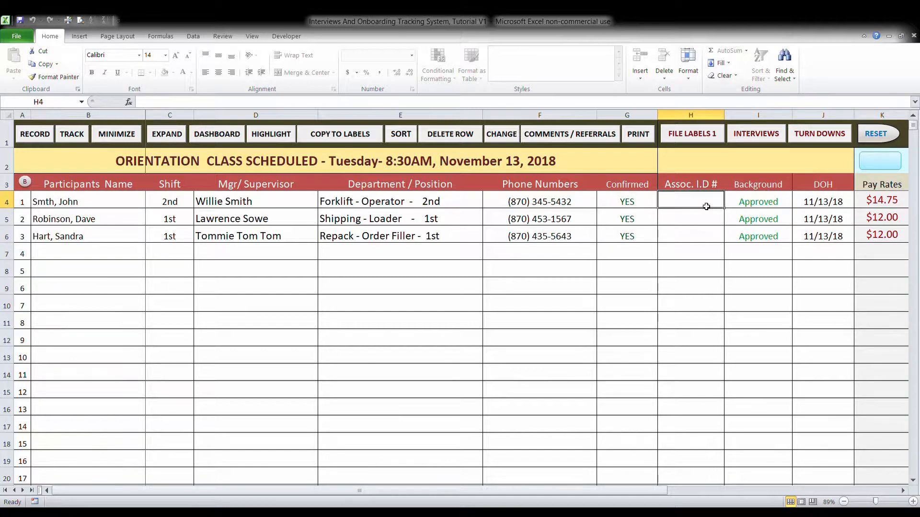
pyautogui.write('1234567')
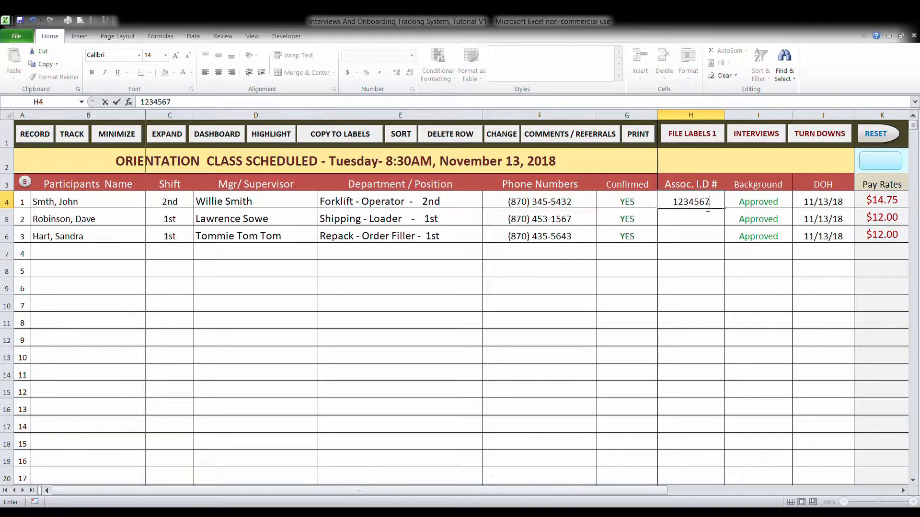
pyautogui.click(703, 217)
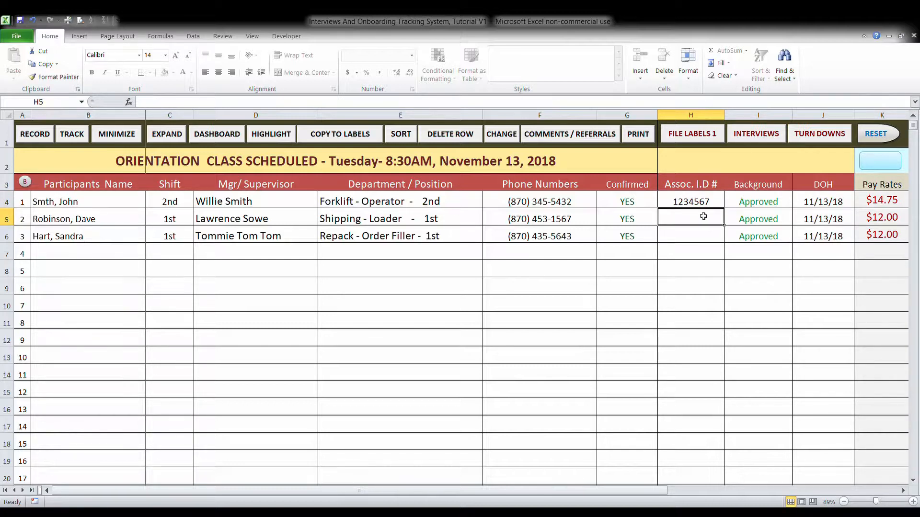
pyautogui.write('3276534')
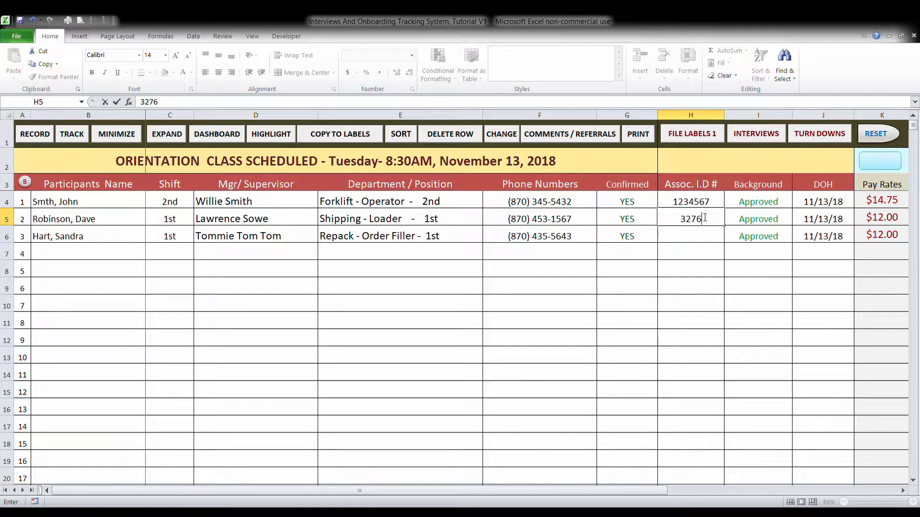
pyautogui.click(693, 240)
pyautogui.write('234')
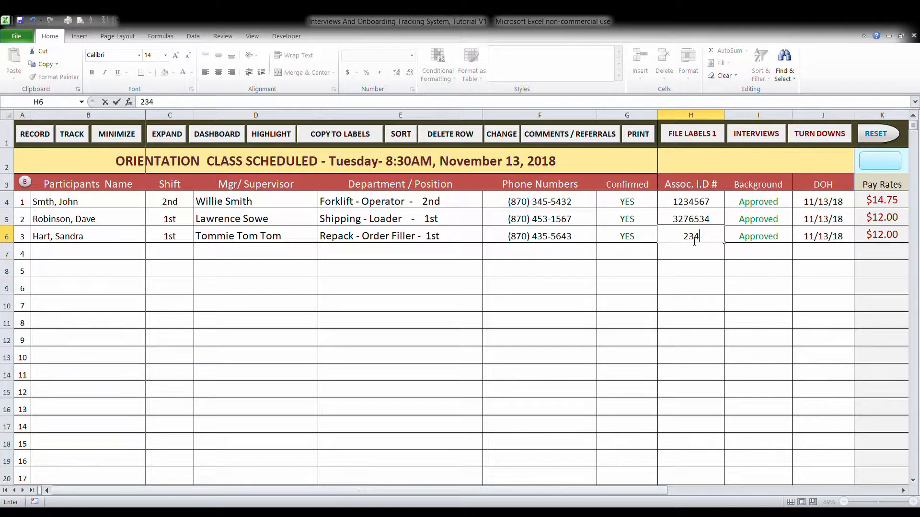
pyautogui.write('5654')
pyautogui.doubleClick(91, 207)
pyautogui.click(93, 213)
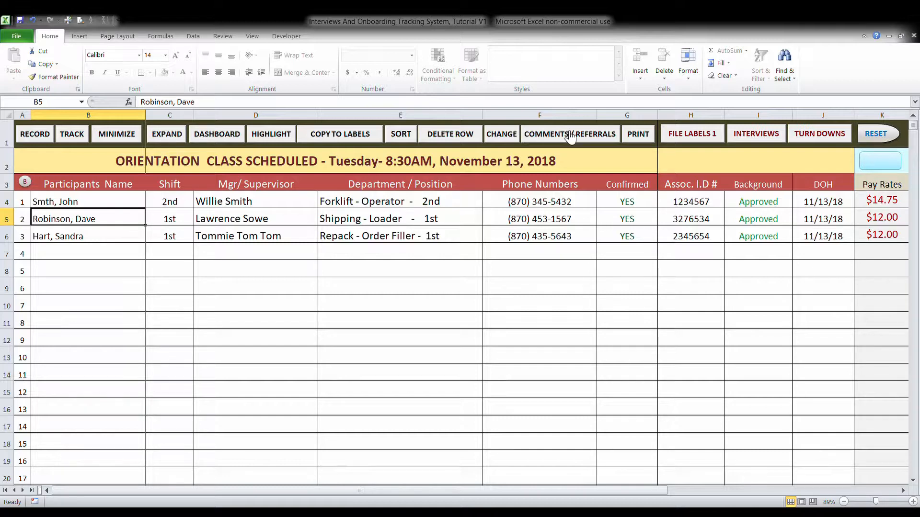
# - Enter the referrer's name in M5 under Referred By for the second participant
pyautogui.click(590, 139)
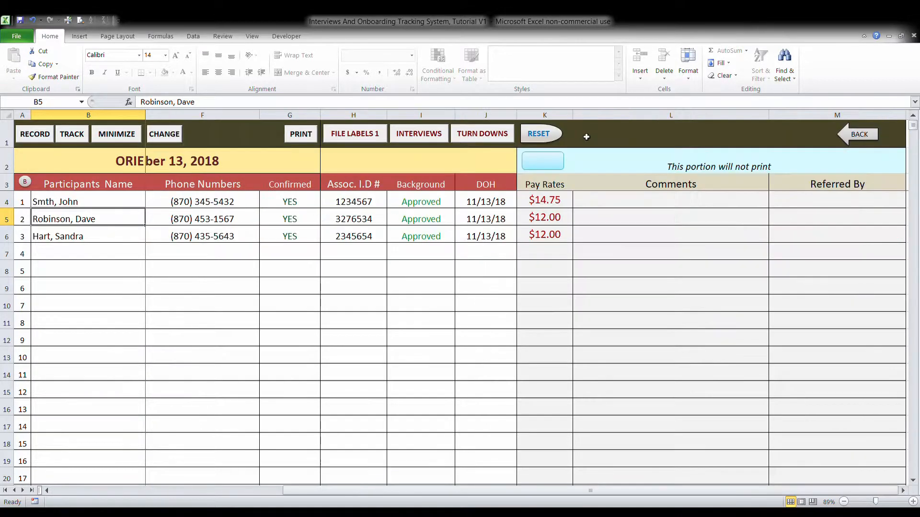
pyautogui.click(812, 224)
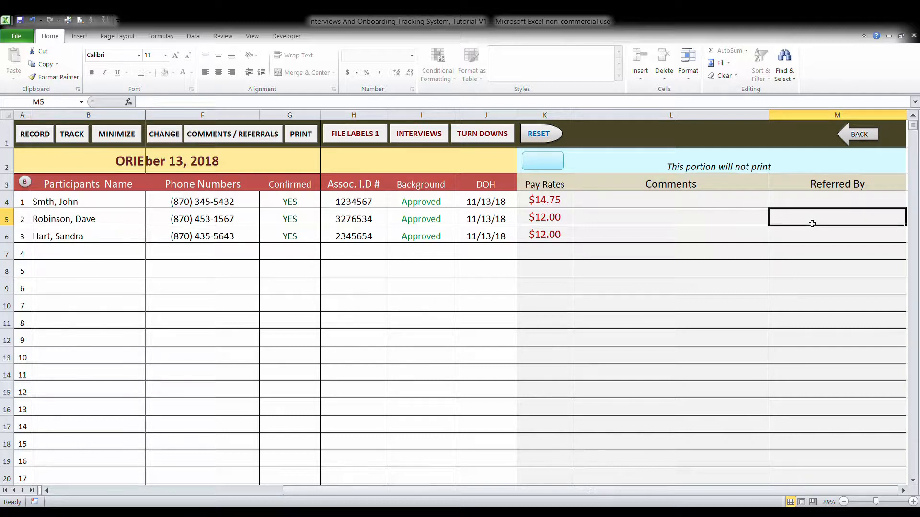
pyautogui.write('Jame')
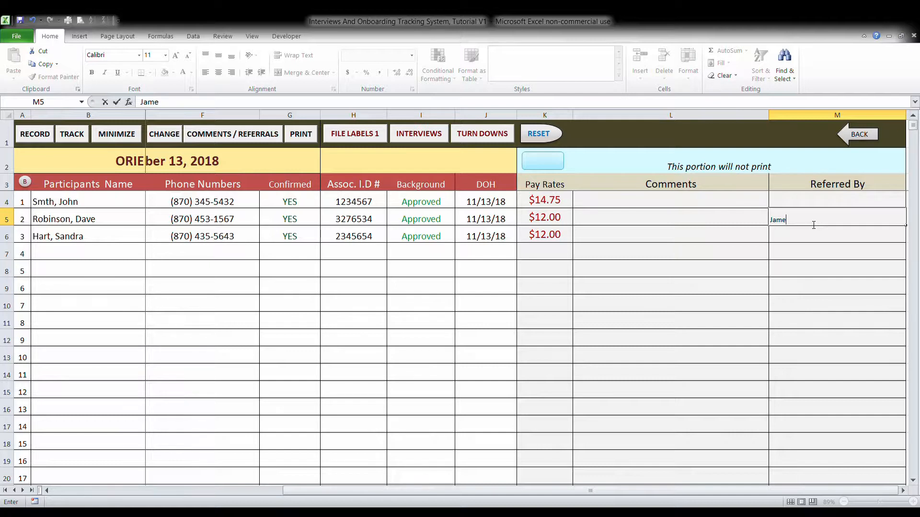
pyautogui.write('s White')
pyautogui.click(853, 138)
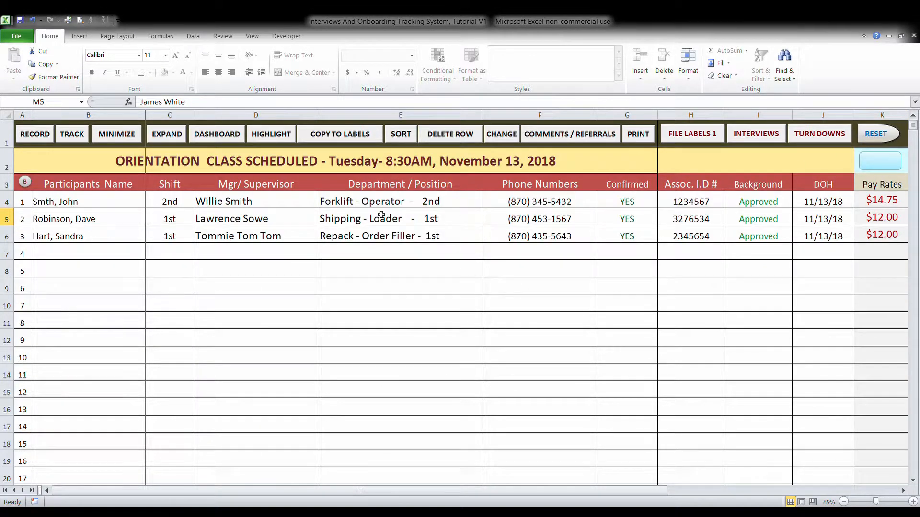
pyautogui.click(124, 204)
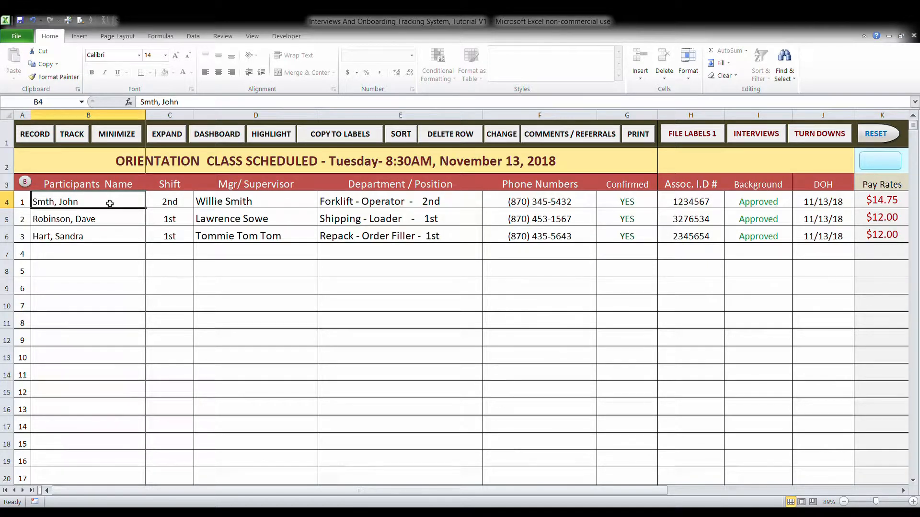
pyautogui.click(706, 137)
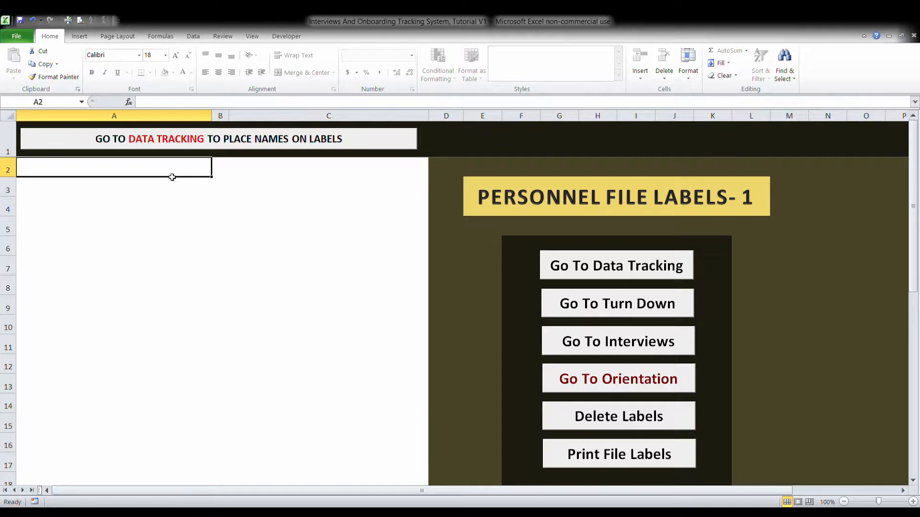
pyautogui.click(580, 381)
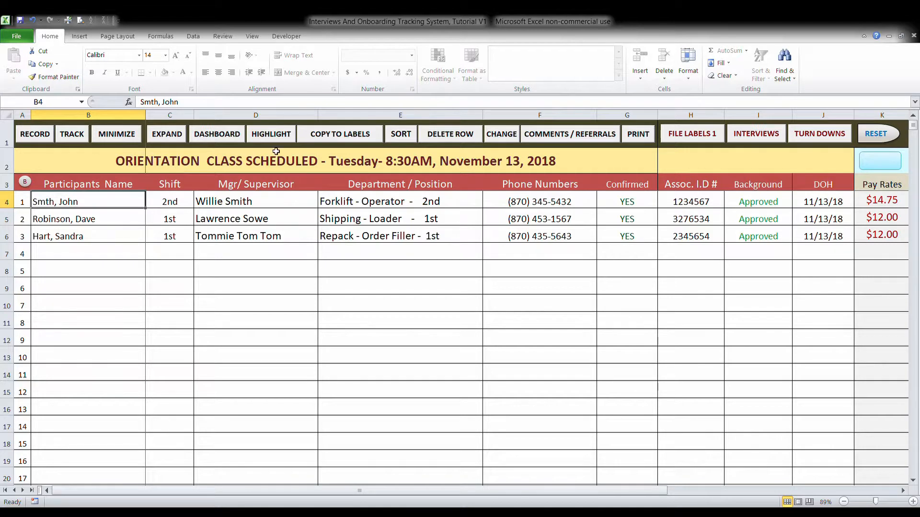
# - Send each of the three participants to the personnel file labels with COPY TO LABELS
pyautogui.click(352, 137)
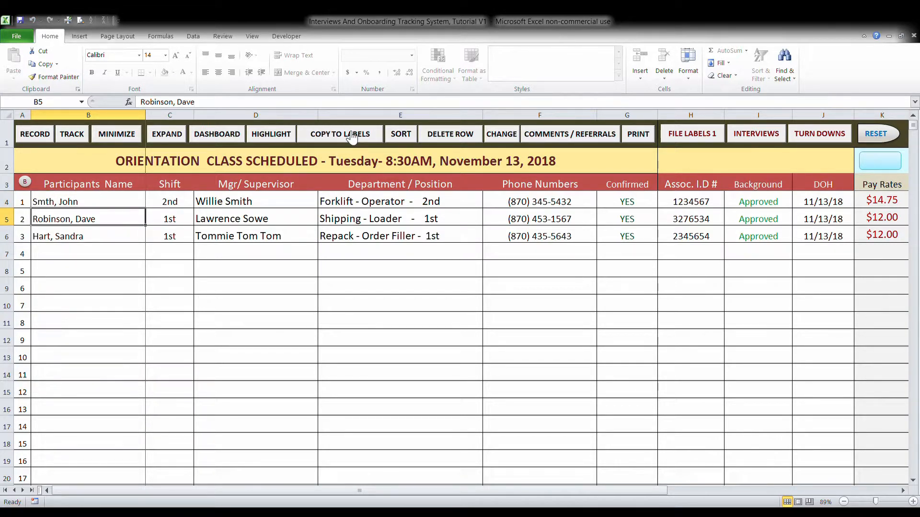
pyautogui.click(352, 137)
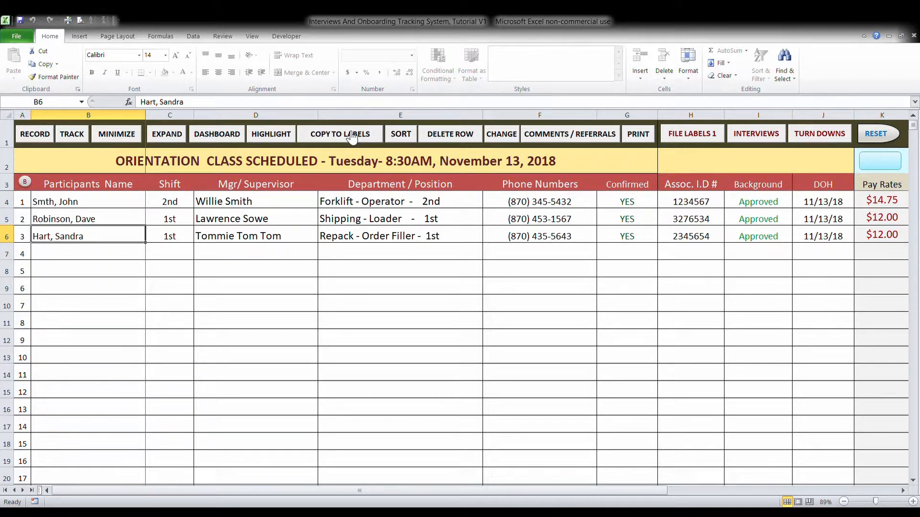
pyautogui.click(352, 137)
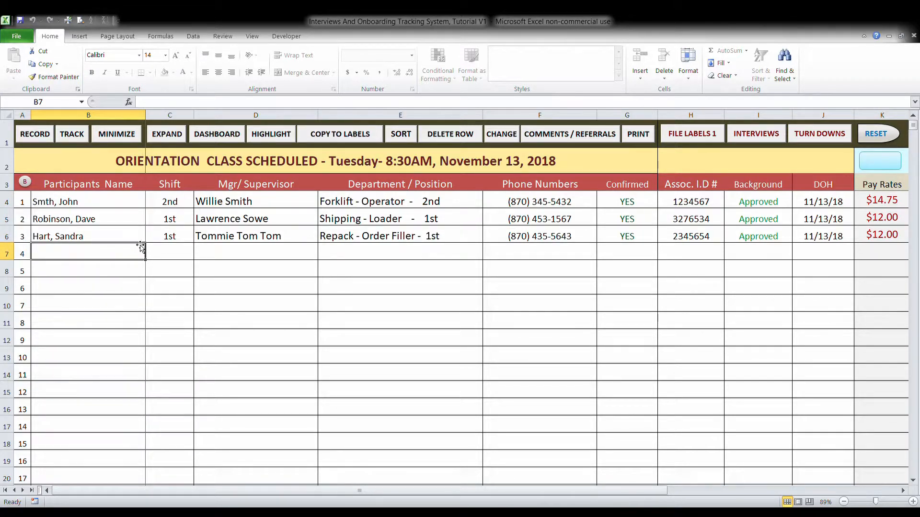
pyautogui.click(714, 140)
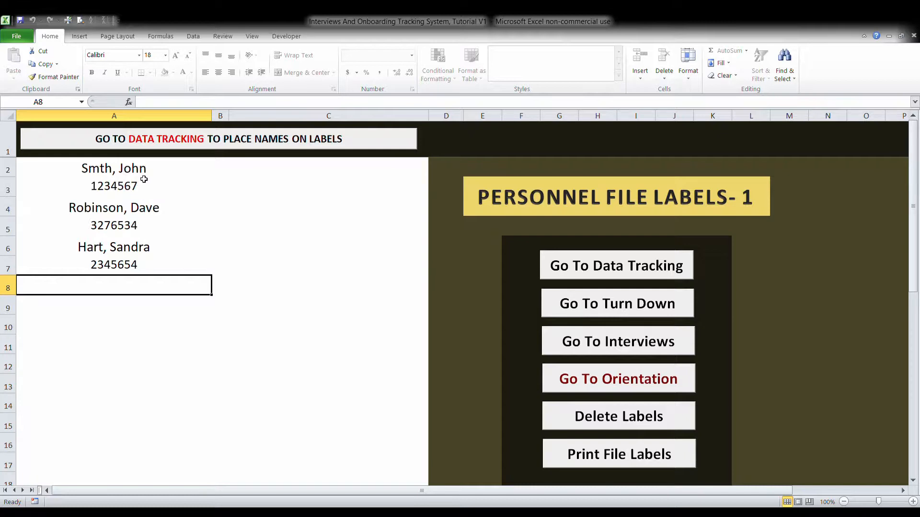
pyautogui.click(610, 386)
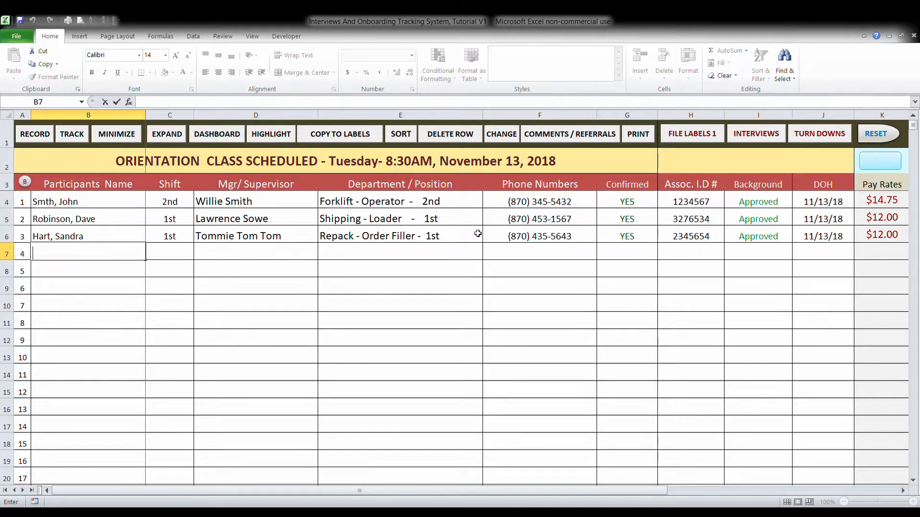
# - Record all three participants on the New Hire sheet, returning to orientation between rows
pyautogui.click(116, 202)
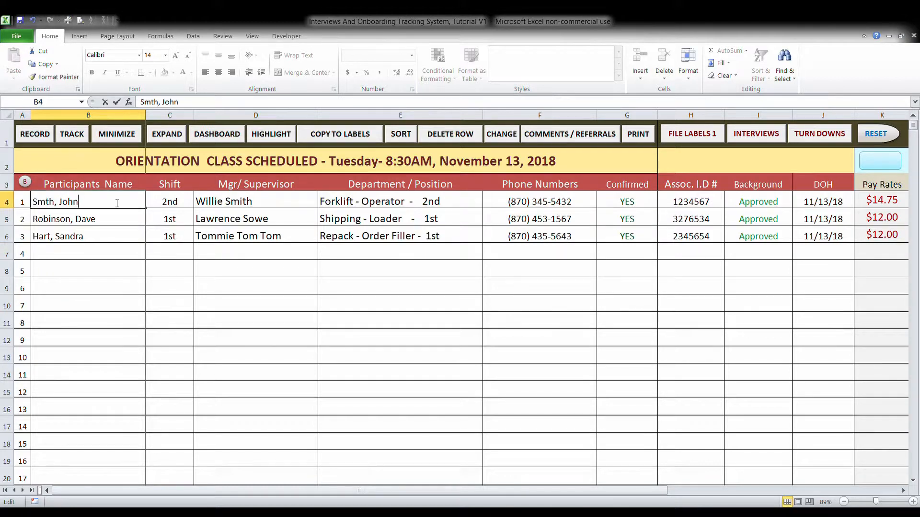
pyautogui.click(115, 215)
pyautogui.click(115, 205)
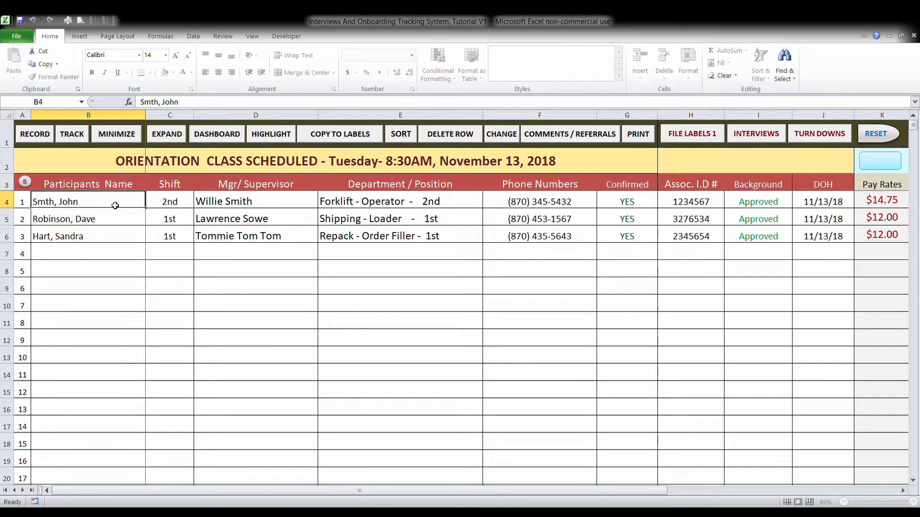
pyautogui.click(70, 134)
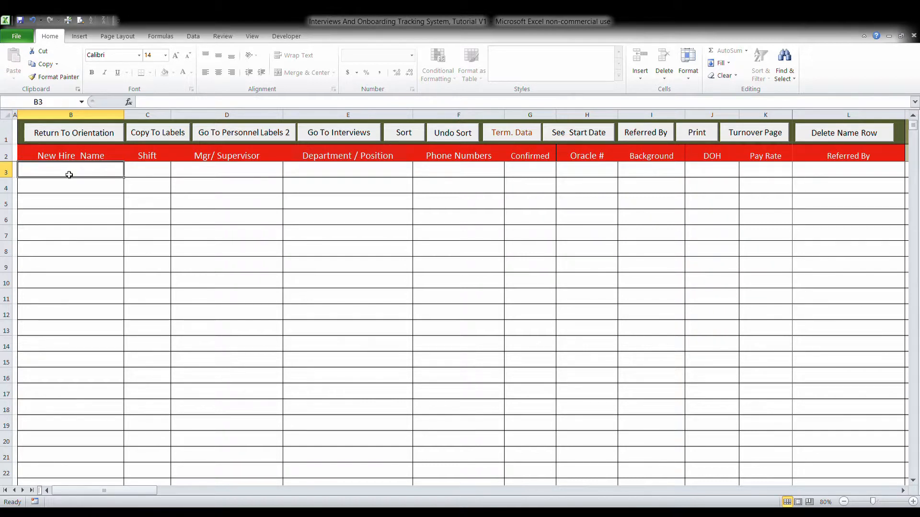
pyautogui.click(89, 136)
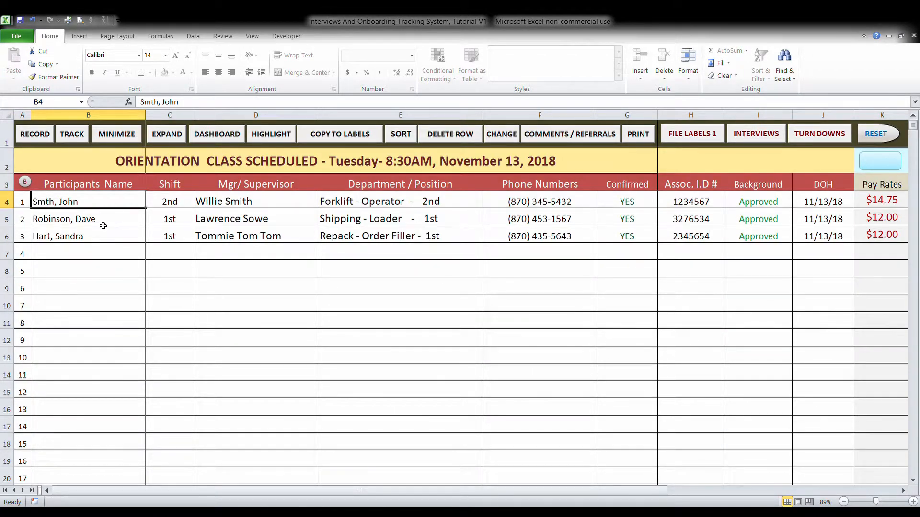
pyautogui.click(50, 138)
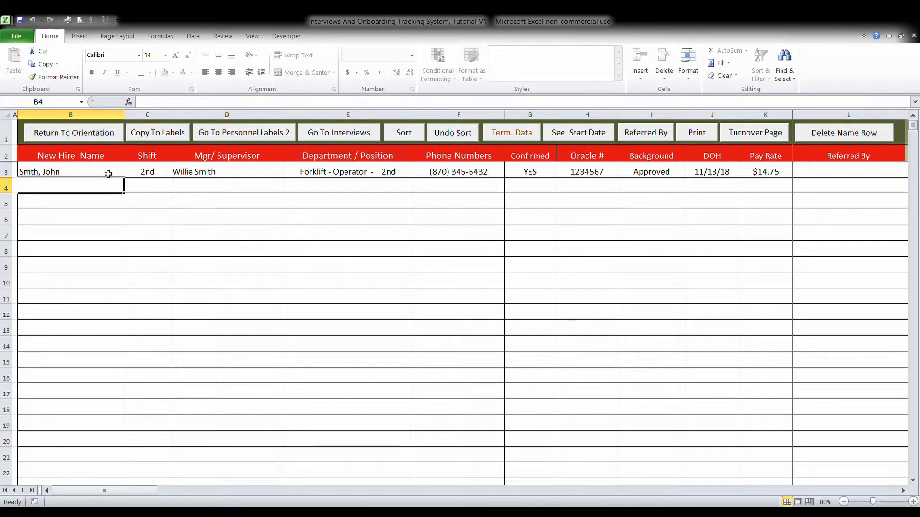
pyautogui.click(107, 134)
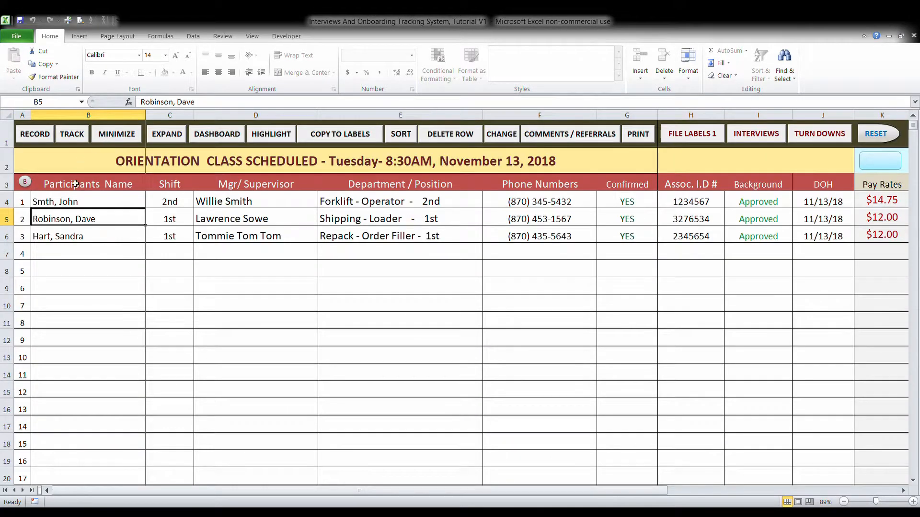
pyautogui.click(49, 138)
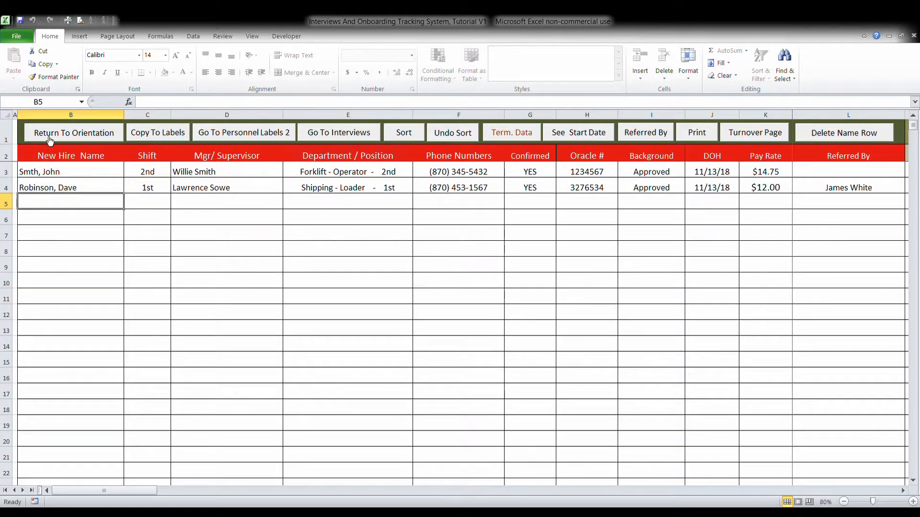
pyautogui.click(53, 134)
pyautogui.click(53, 136)
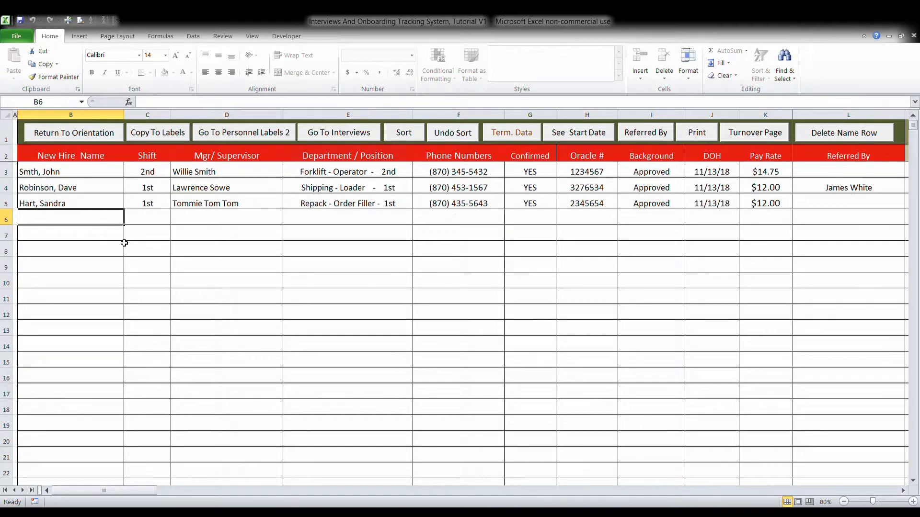
pyautogui.click(102, 135)
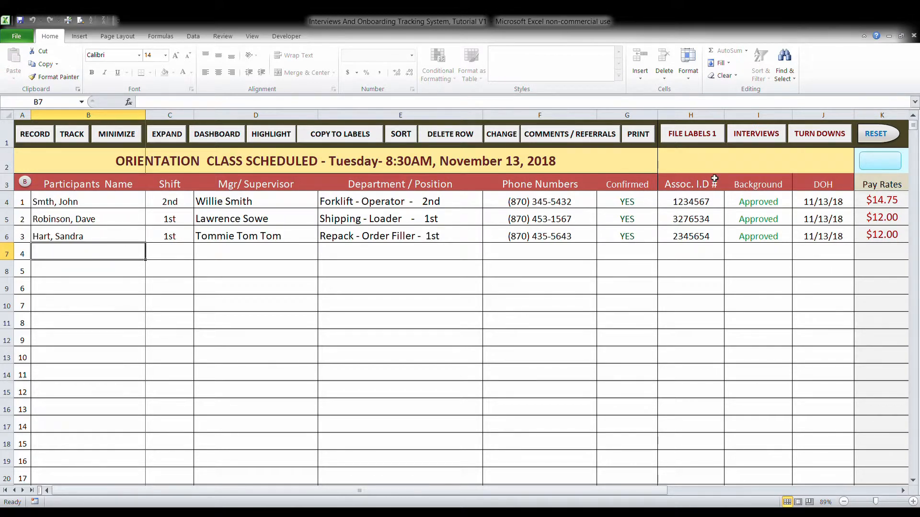
# - Copy the row 5 Forklift - Operator 2nd applicant to orientation as participant 4
pyautogui.click(750, 137)
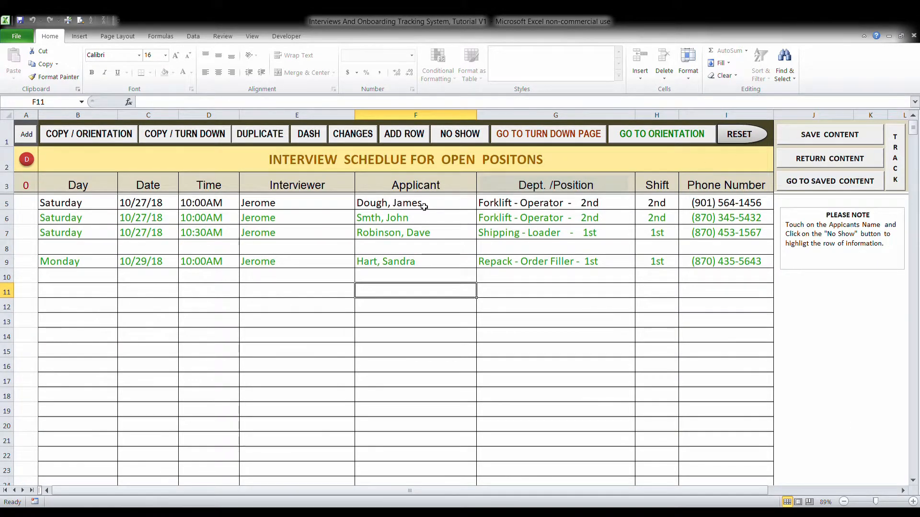
pyautogui.click(424, 206)
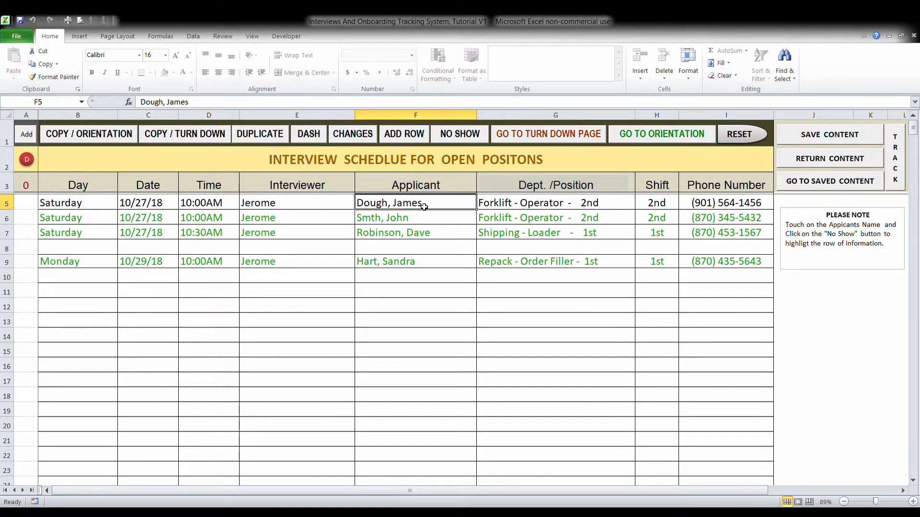
pyautogui.click(652, 137)
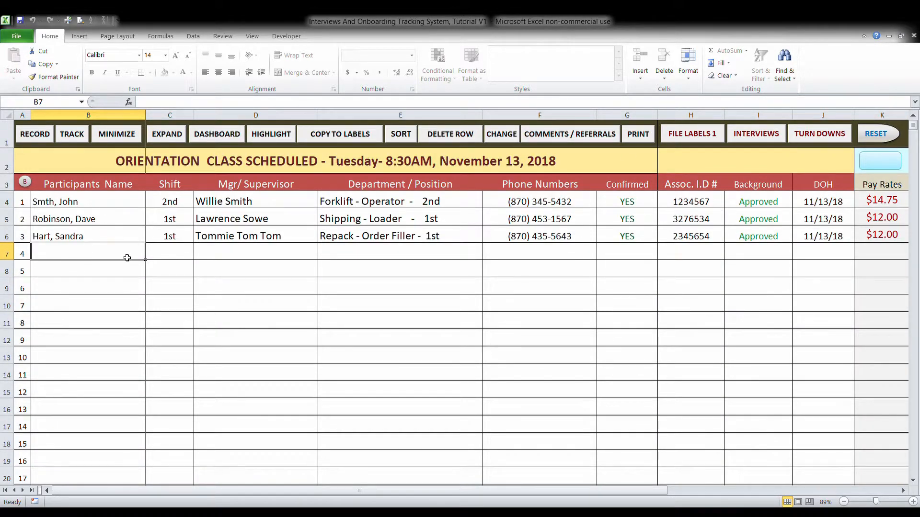
pyautogui.click(761, 135)
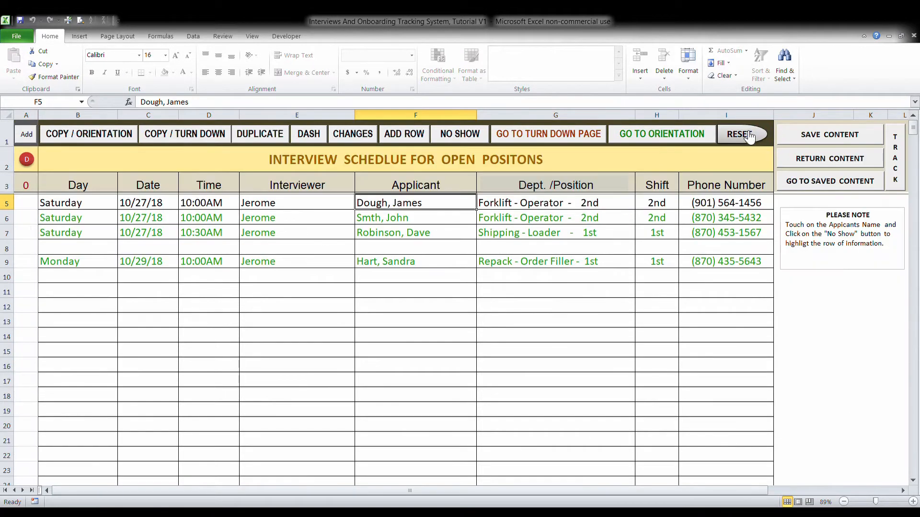
pyautogui.click(101, 141)
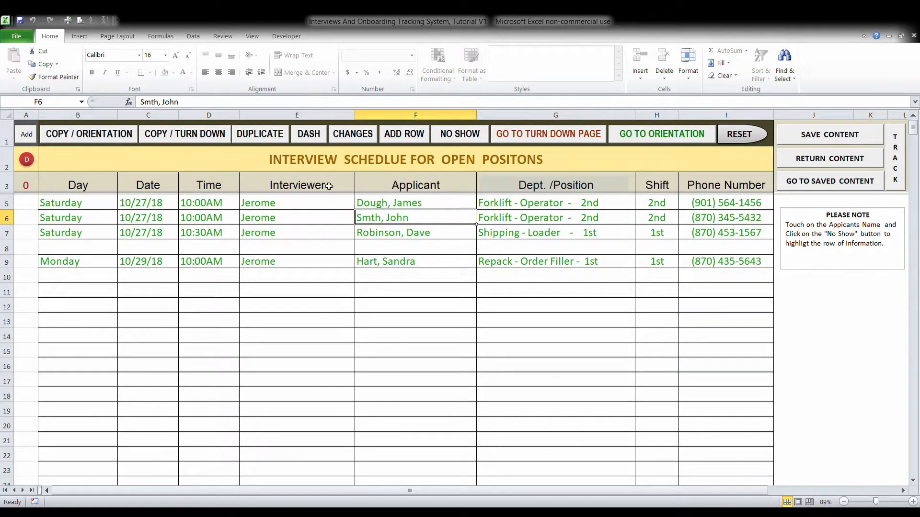
pyautogui.click(635, 135)
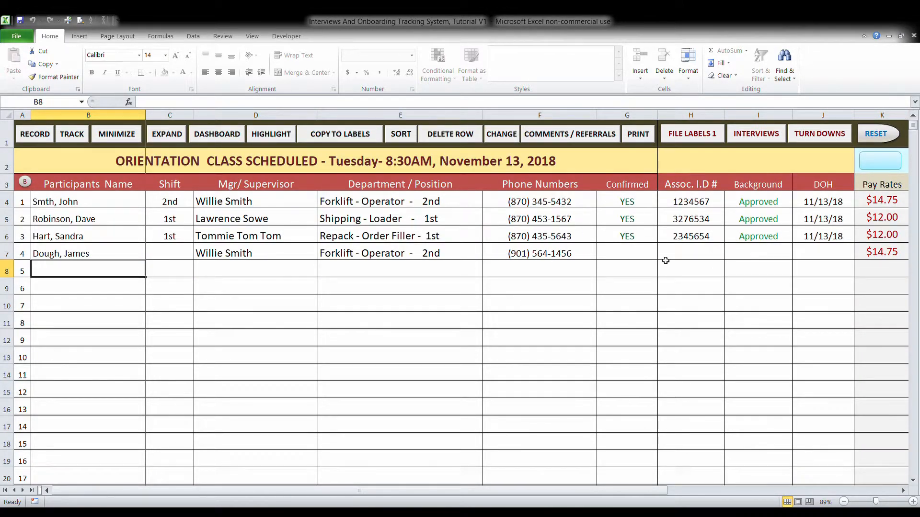
# - Set participant 4 to a Pending background and 2nd shift, then reset the orientation table
pyautogui.click(755, 253)
pyautogui.click(796, 255)
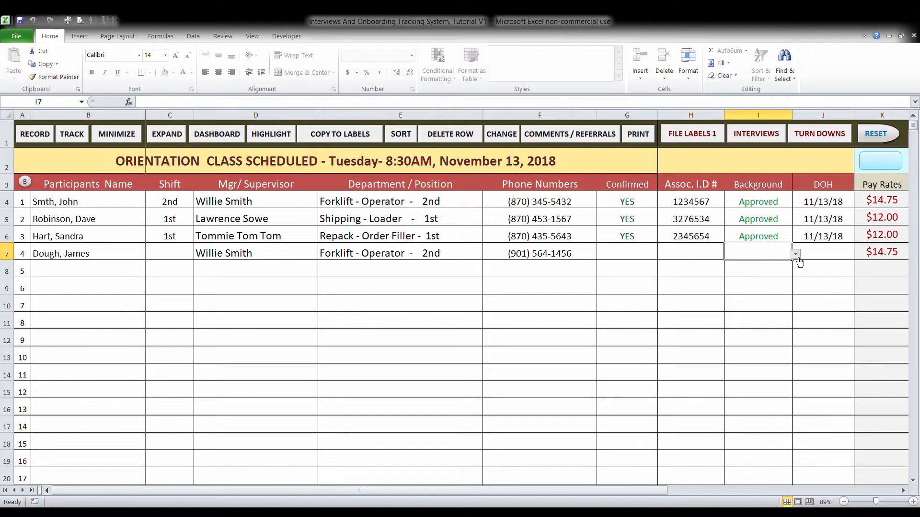
pyautogui.click(797, 272)
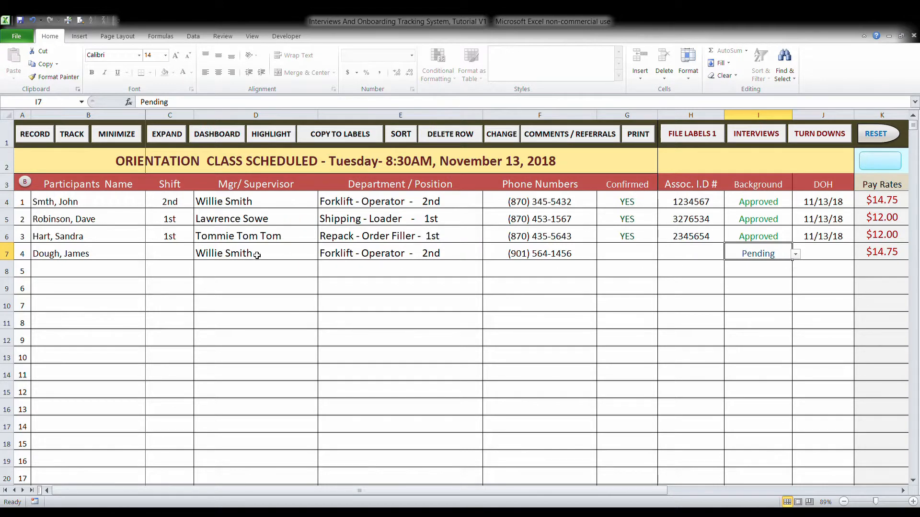
pyautogui.click(189, 257)
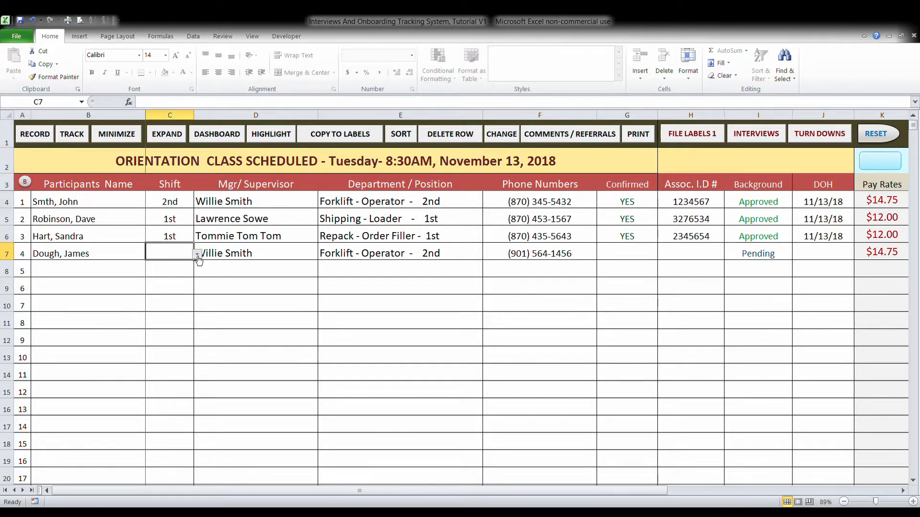
pyautogui.click(187, 273)
pyautogui.click(883, 136)
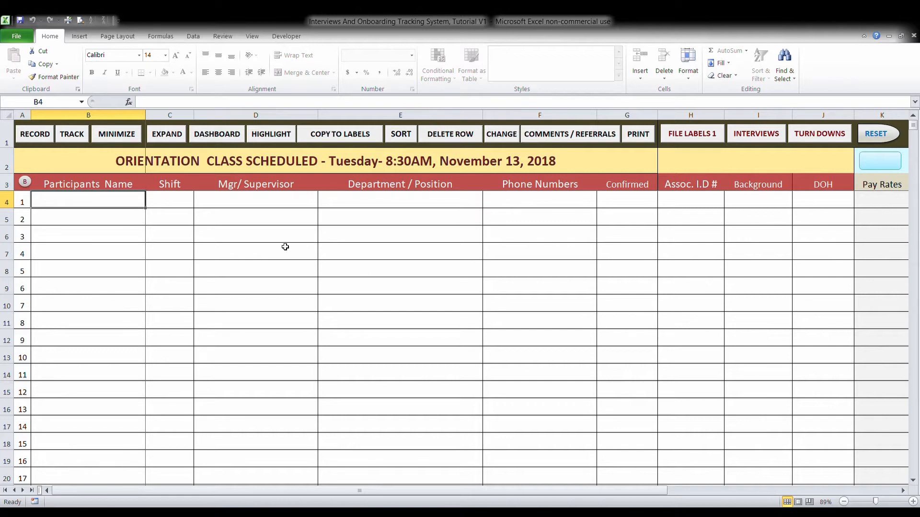
# - Copy the pending 2nd-shift Forklift - Operator applicant ($14.75) from backup row 6 back to orientation
pyautogui.click(34, 188)
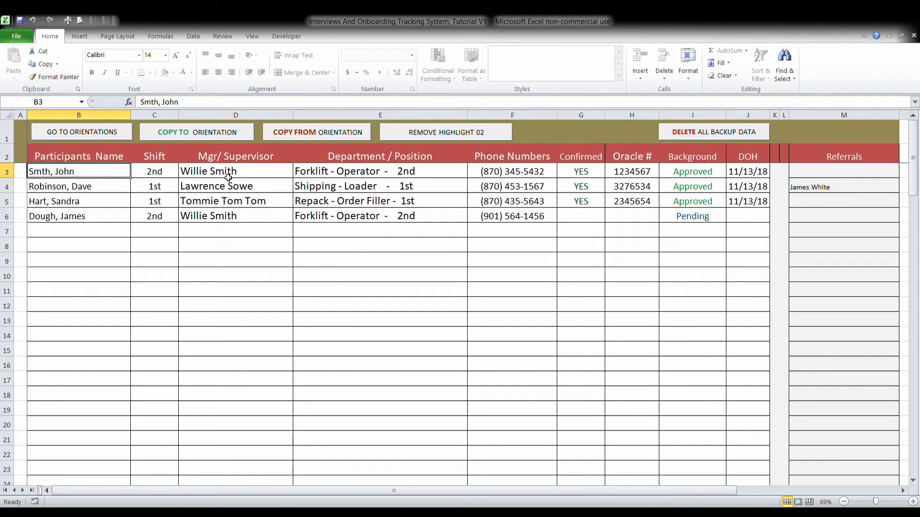
pyautogui.click(118, 138)
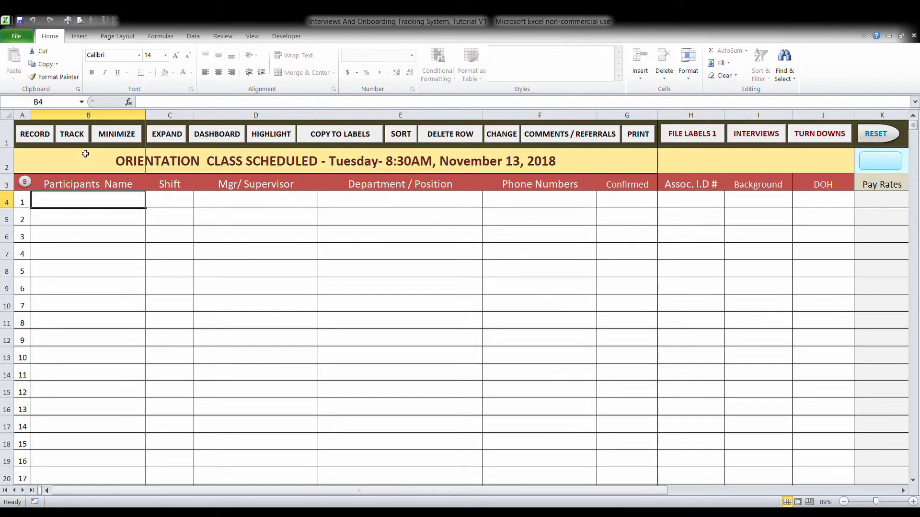
pyautogui.click(33, 188)
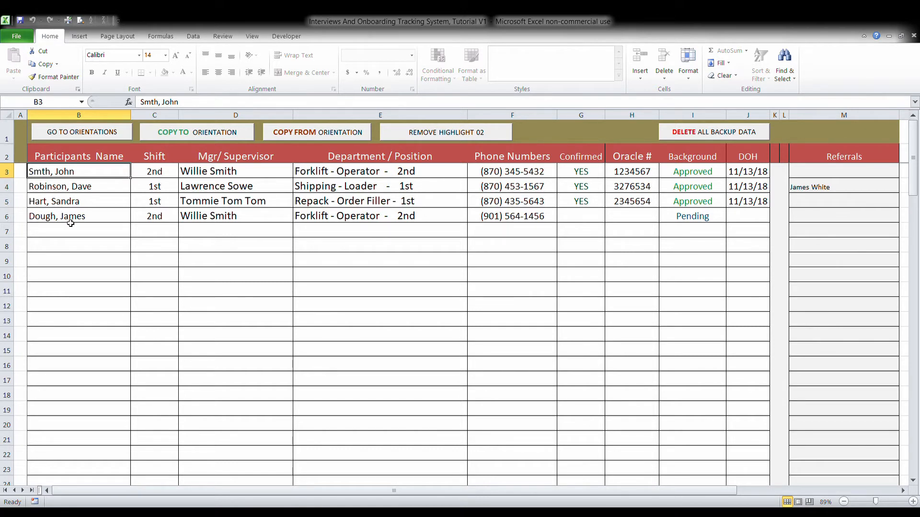
pyautogui.click(72, 221)
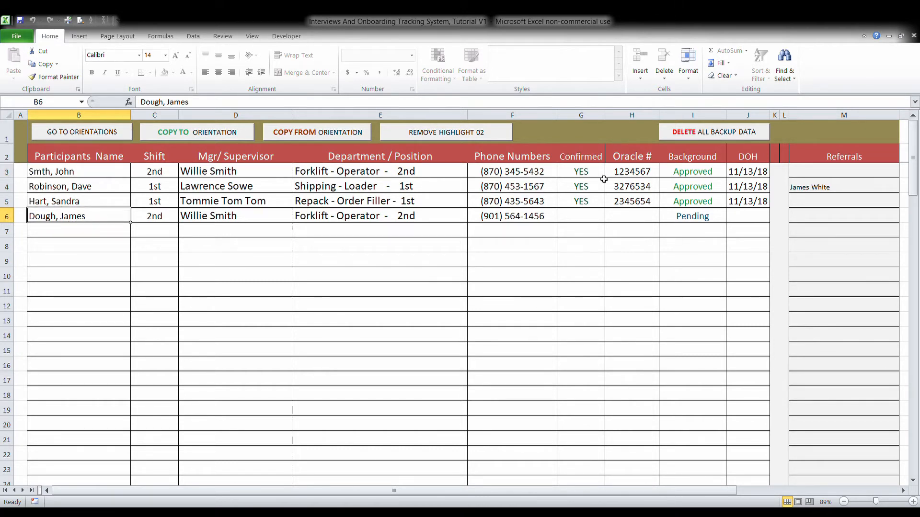
pyautogui.click(186, 137)
pyautogui.click(103, 133)
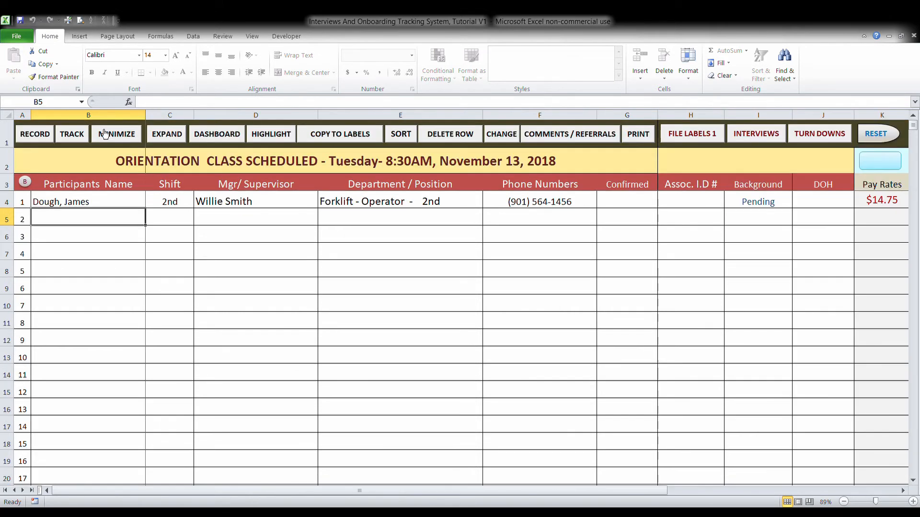